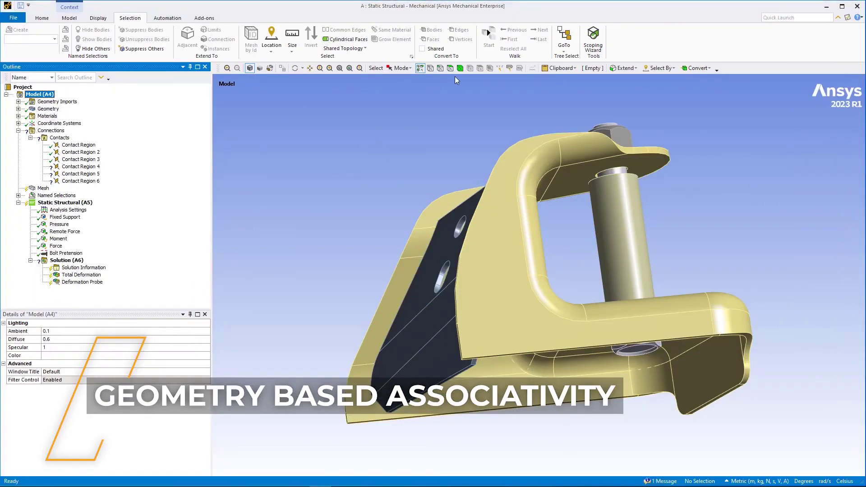
Inspect the broken scopings, including Contact Region 4's unresolved faces, and apply Fix All Scoping
click(596, 33)
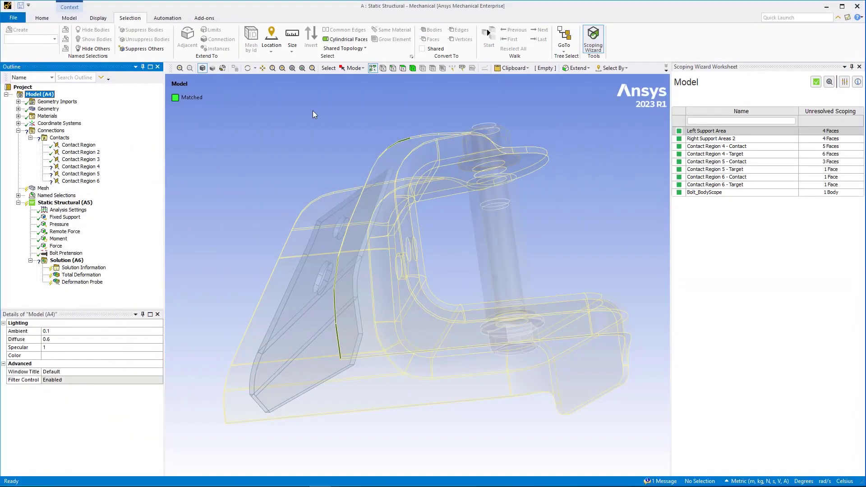
click(81, 167)
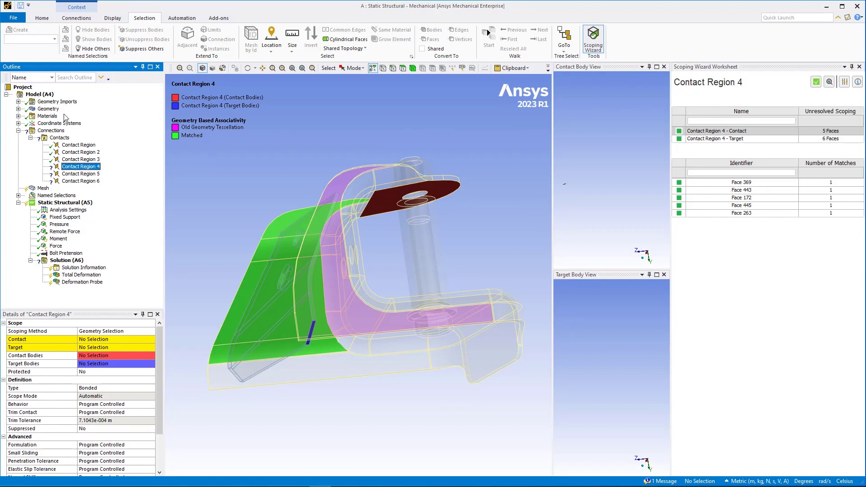
click(42, 95)
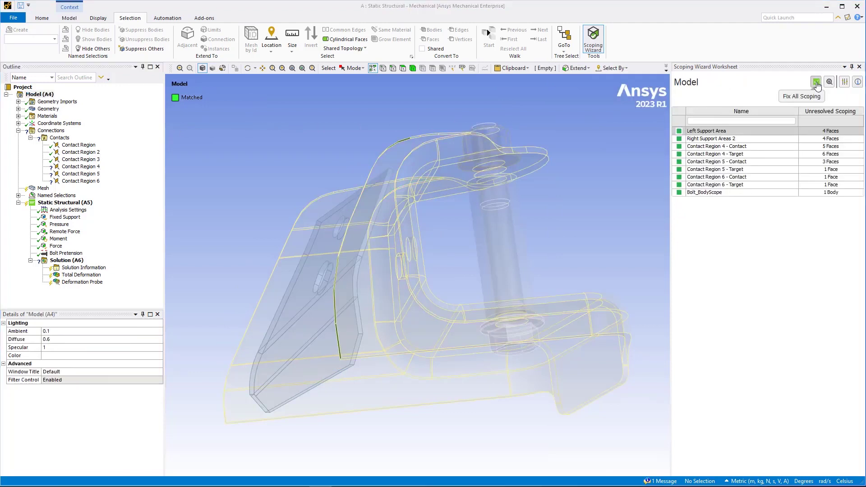
click(816, 83)
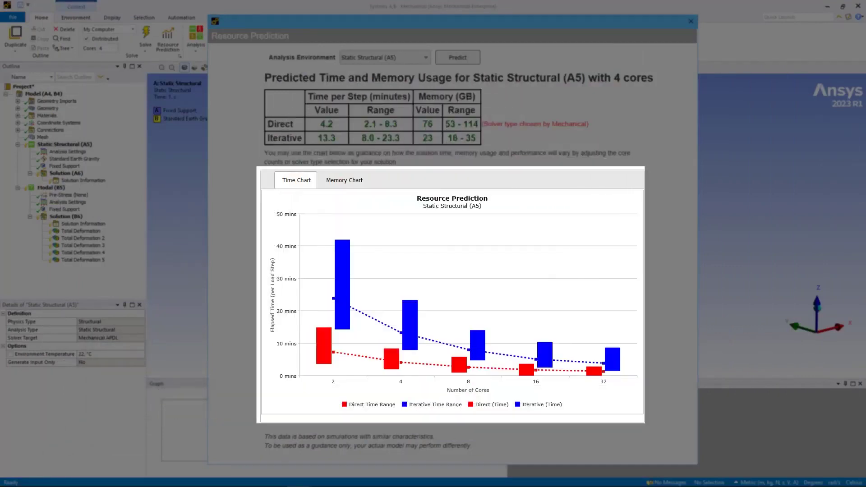
Switch the Resource Prediction view from the Time Chart to the Memory Chart
key(ctrl+Tab)
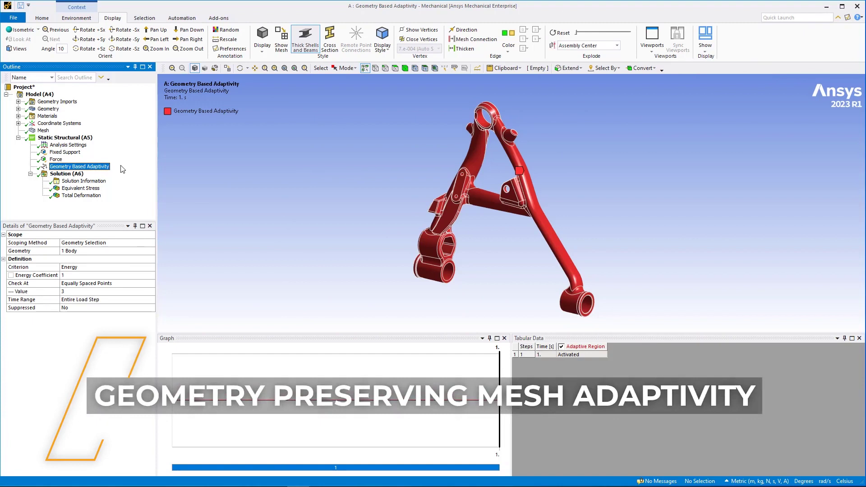
Review the Geometry Based Adaptivity settings and display Equivalent Stress, zoomed into the arm's junction
click(77, 260)
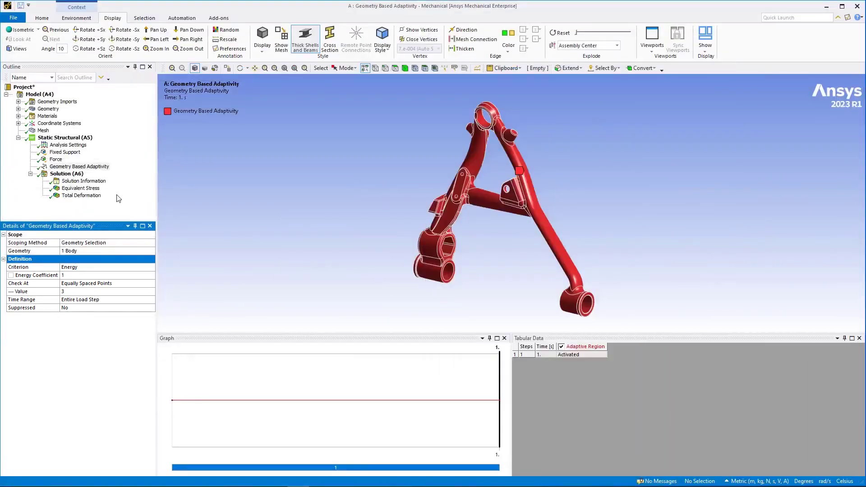
click(95, 189)
right_drag(348, 173, 657, 232)
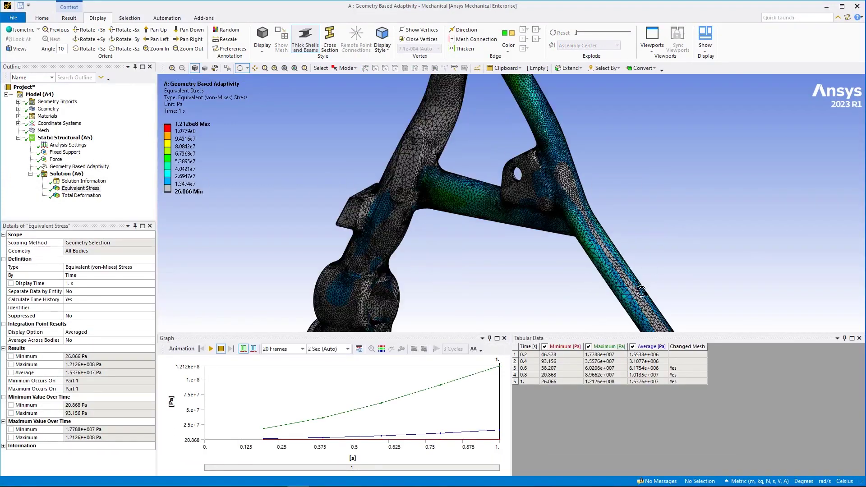
Retrieve the stress results for the 0.4 s and 0.8 s rows in Tabular Data
click(581, 363)
right_click(581, 363)
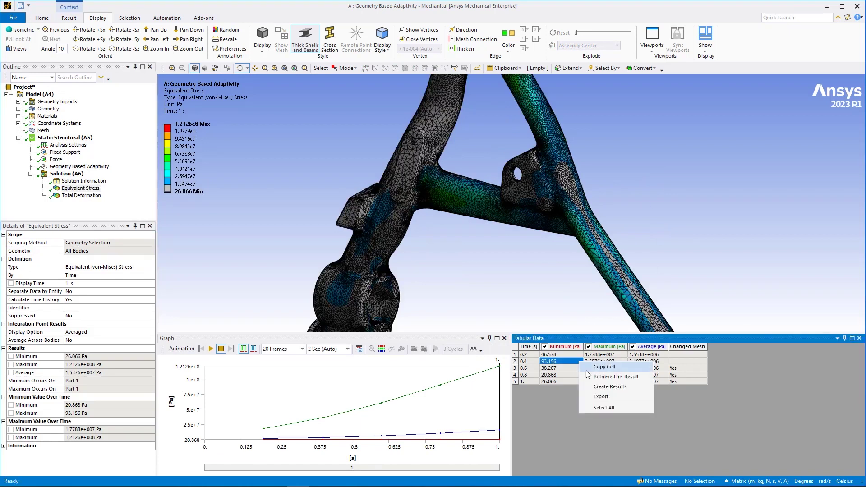
click(602, 375)
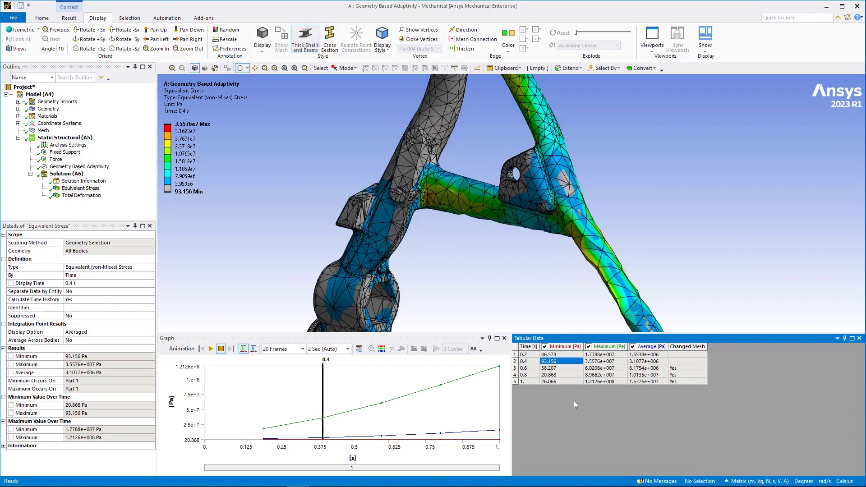
right_click(570, 373)
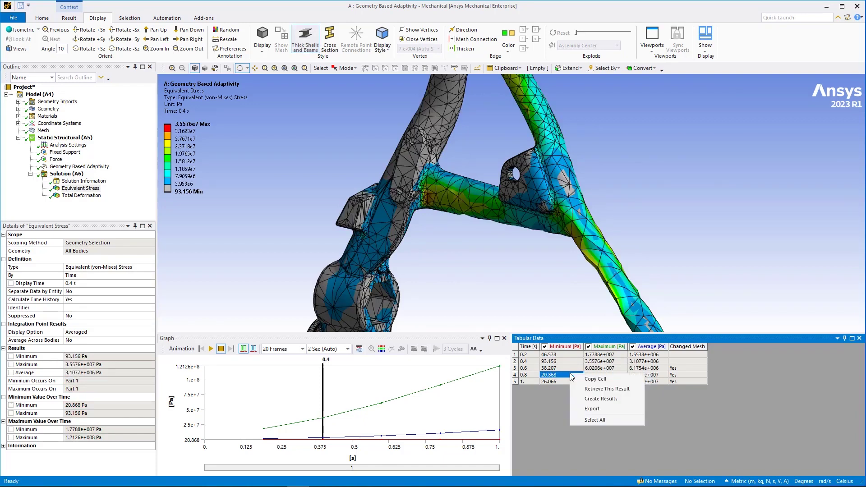
click(605, 389)
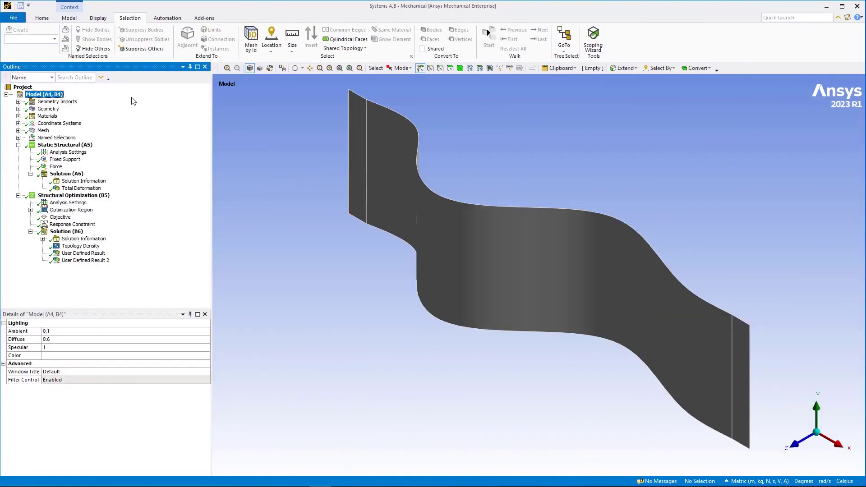
Inspect the optimization region and type, then Topology Density and both User Defined Results
click(108, 196)
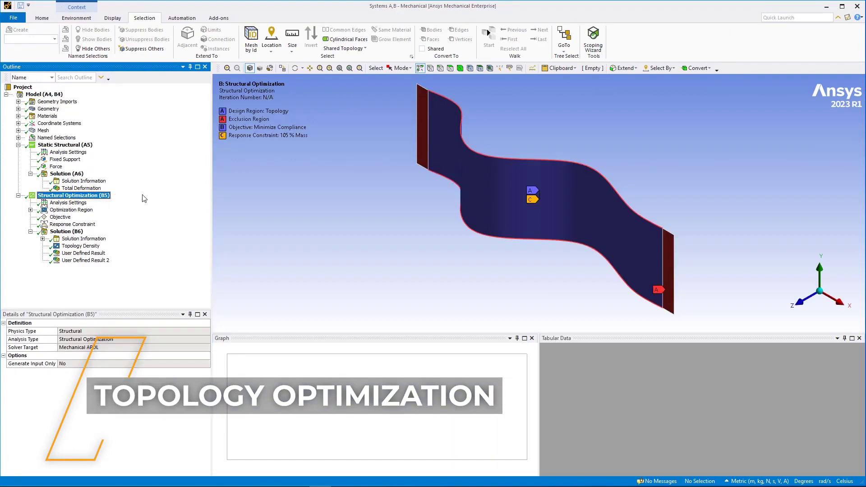
click(81, 211)
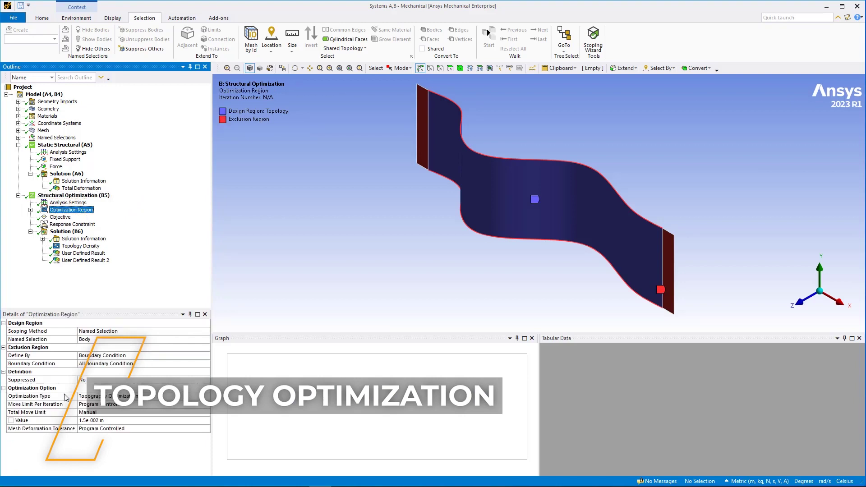
click(66, 397)
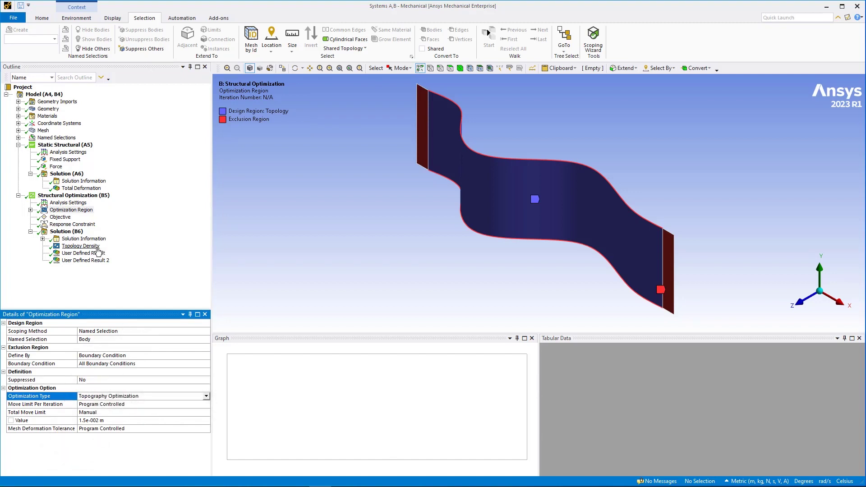
click(80, 246)
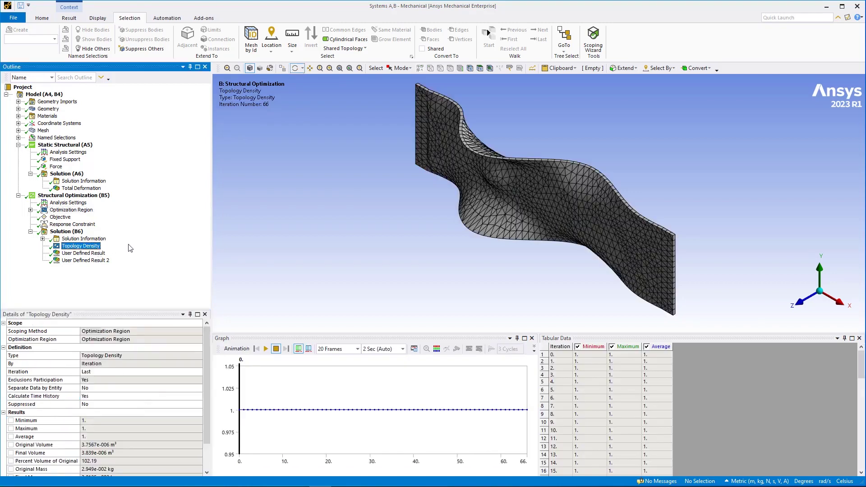
key(Down)
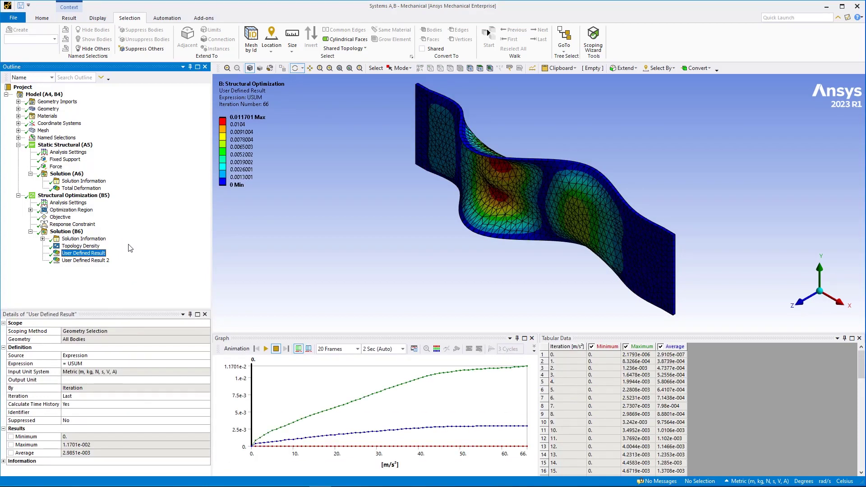
key(Down)
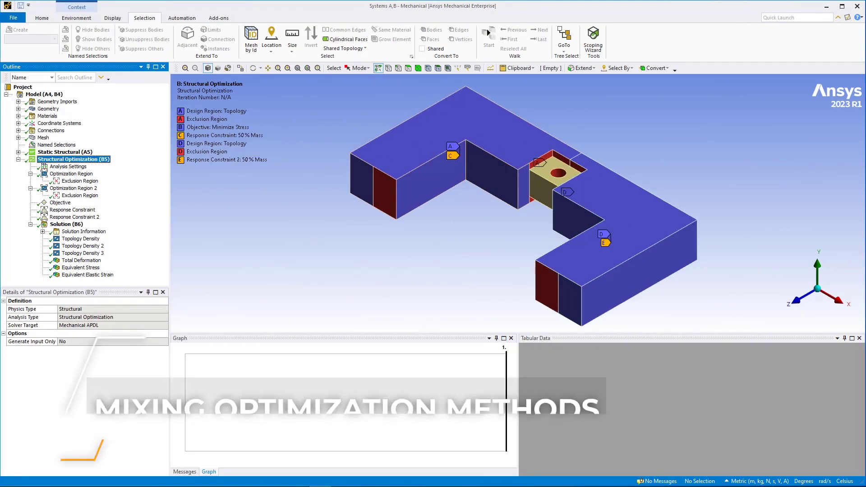
Review the topology and shape regions, both 50% mass constraints, and Topology Density
click(72, 173)
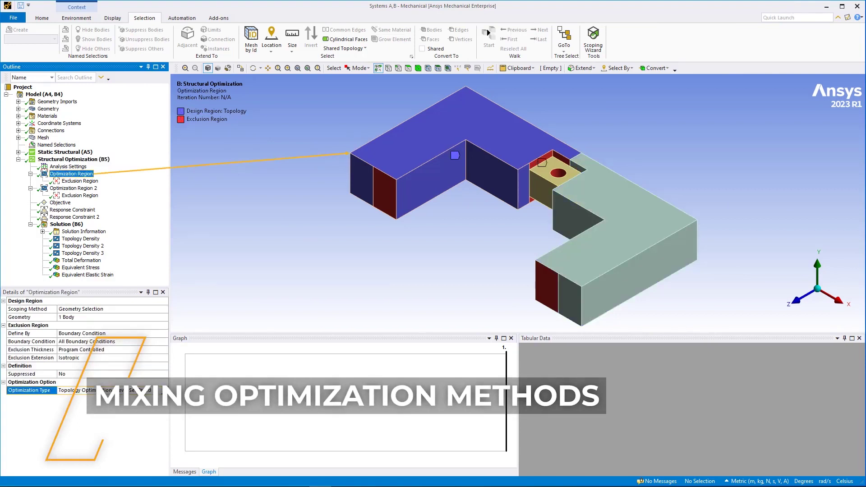
click(71, 188)
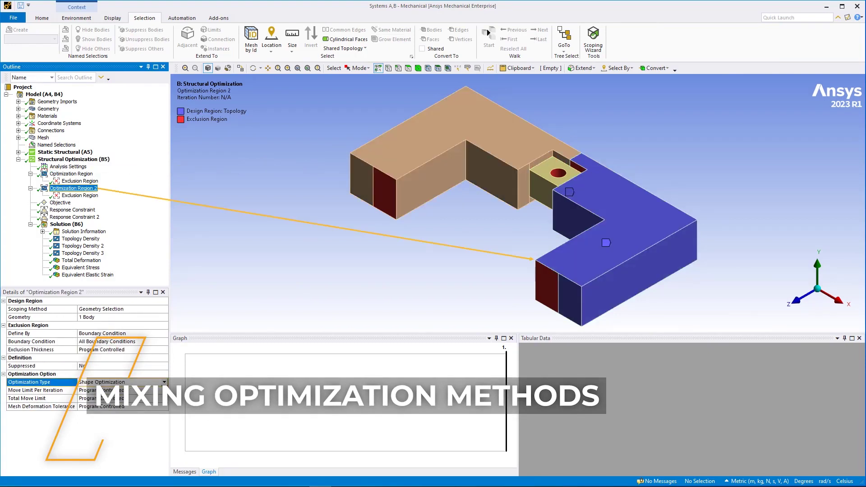
click(72, 210)
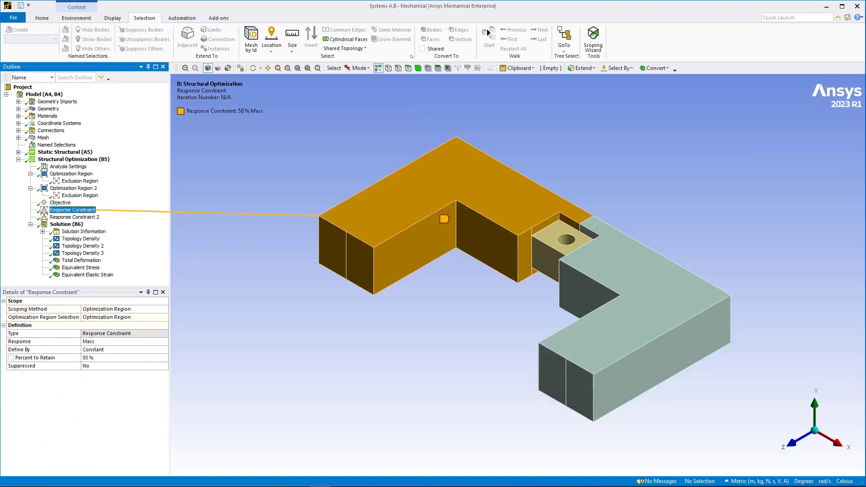
click(74, 217)
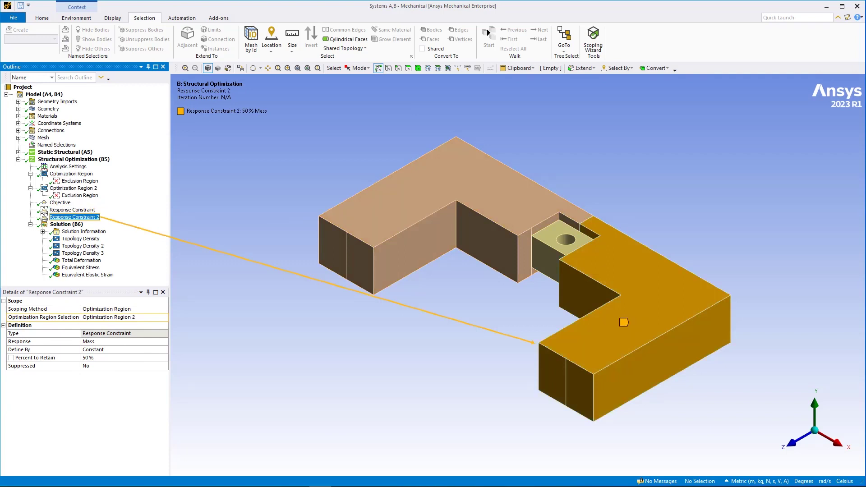
click(81, 239)
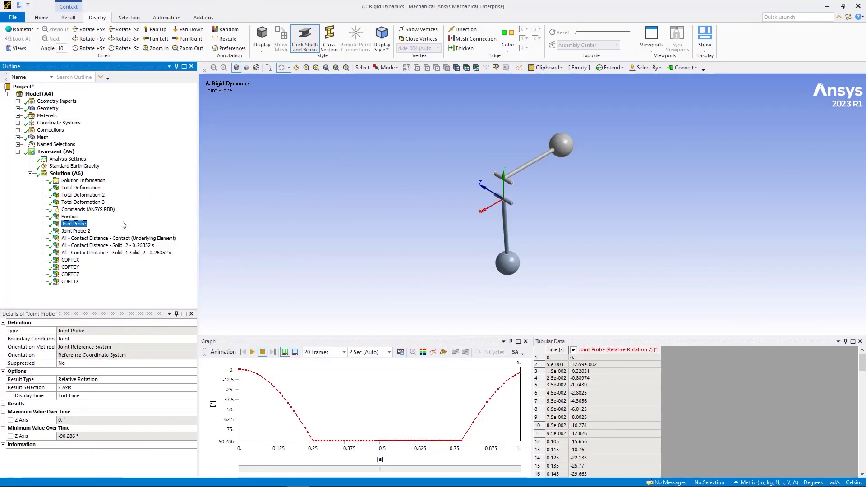
Split the graphics into two horizontal viewports, showing the contact-distance result below
click(520, 69)
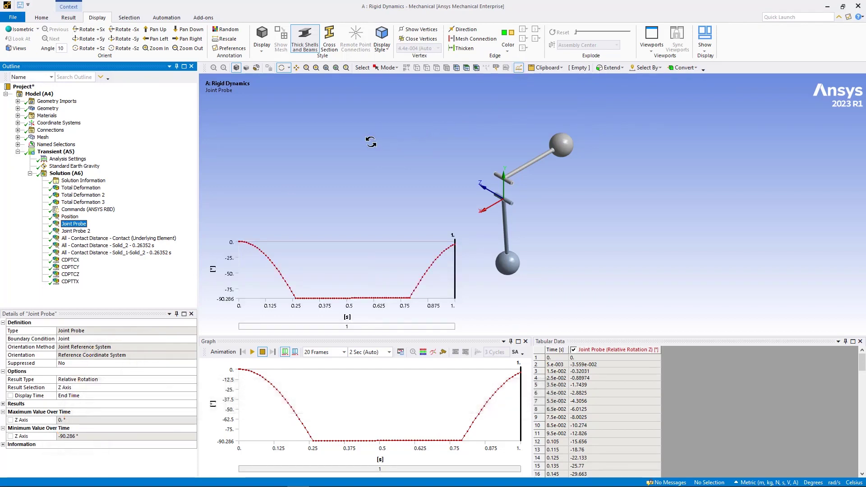
click(652, 37)
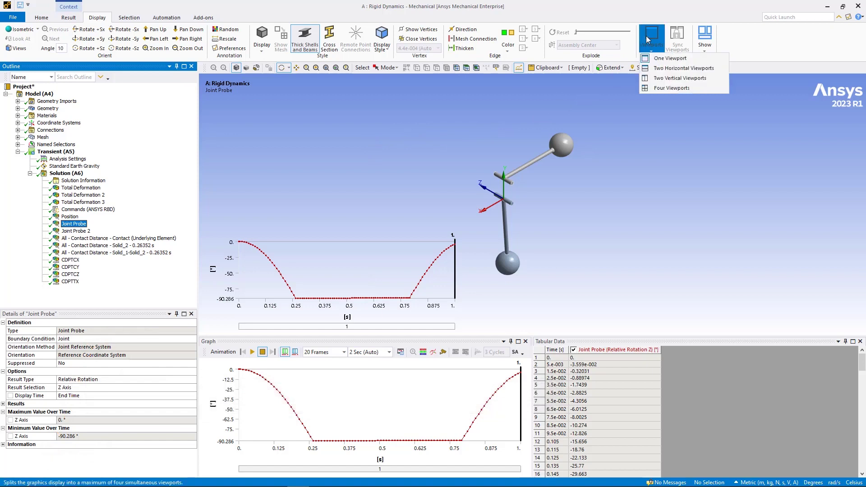
click(667, 71)
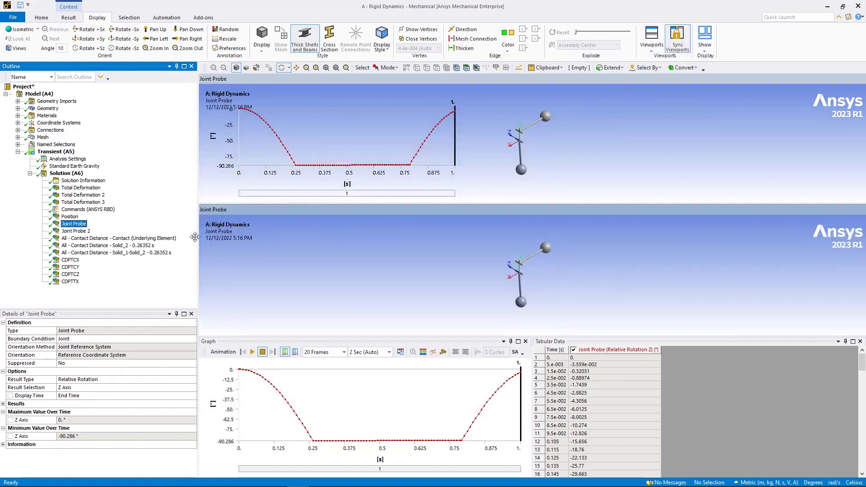
click(118, 239)
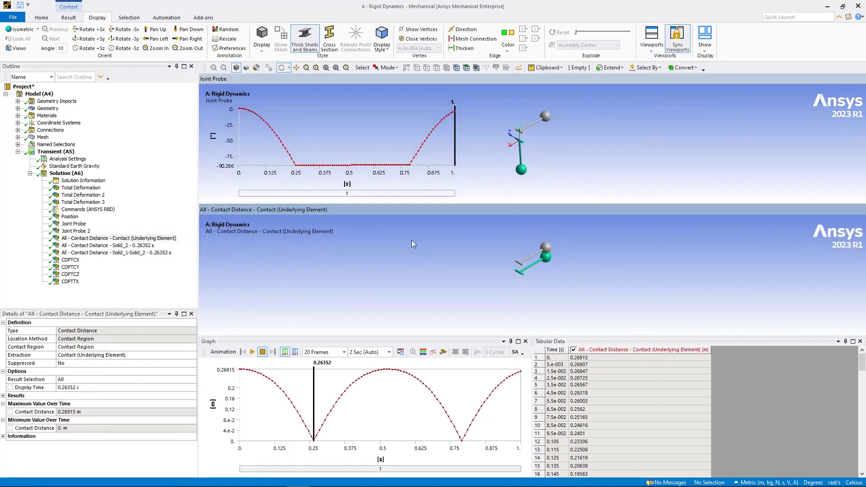
Overlay and enlarge the contact-distance chart, play the animation, and move the chart right
click(518, 67)
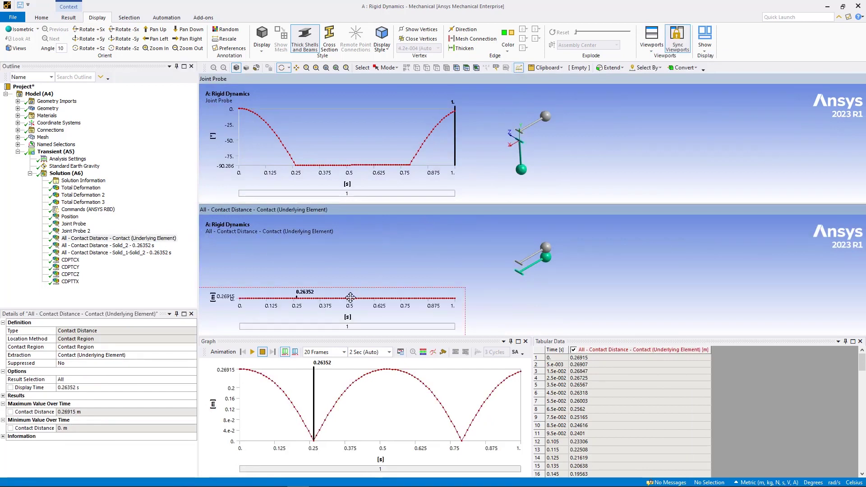
drag(344, 289, 340, 252)
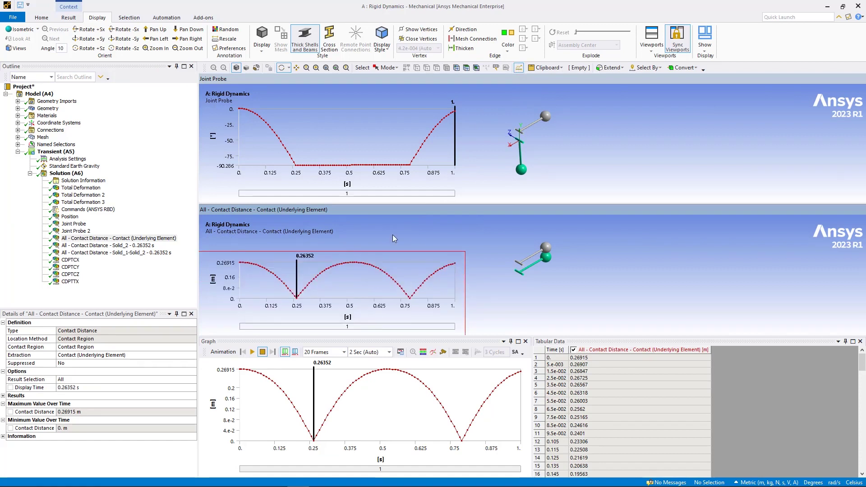
click(251, 353)
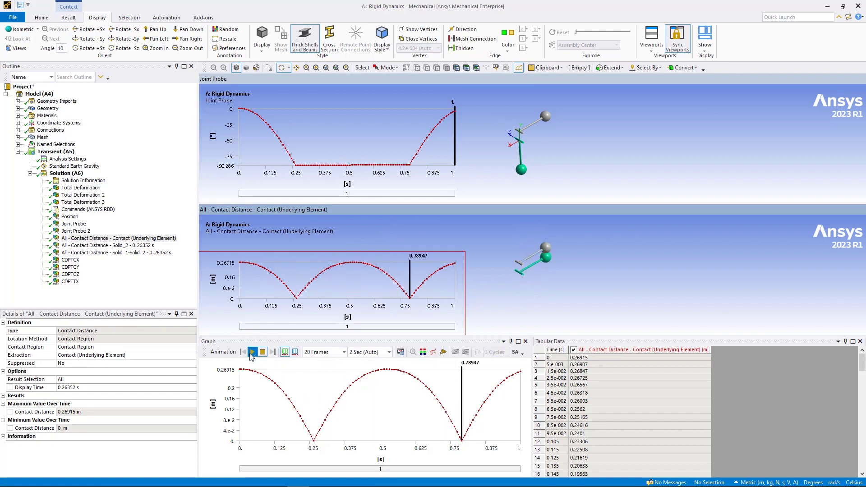
click(262, 353)
drag(276, 300, 638, 289)
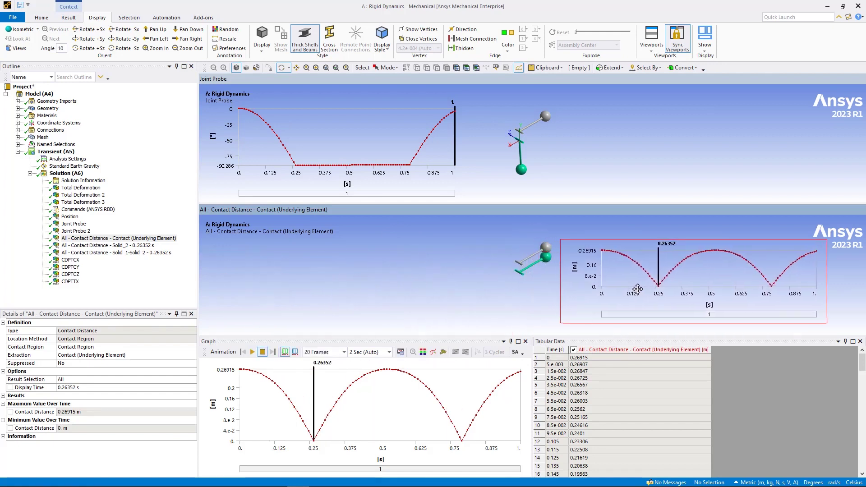
click(248, 267)
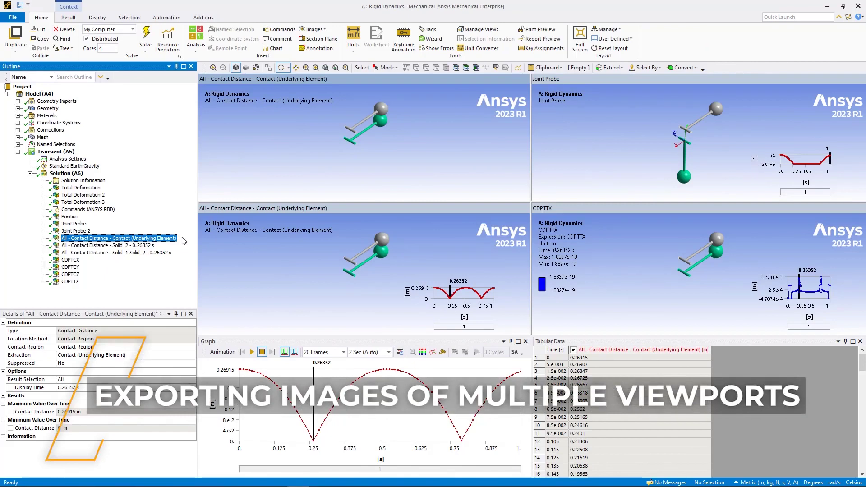
Save a composite image of all viewports as file.png
click(311, 29)
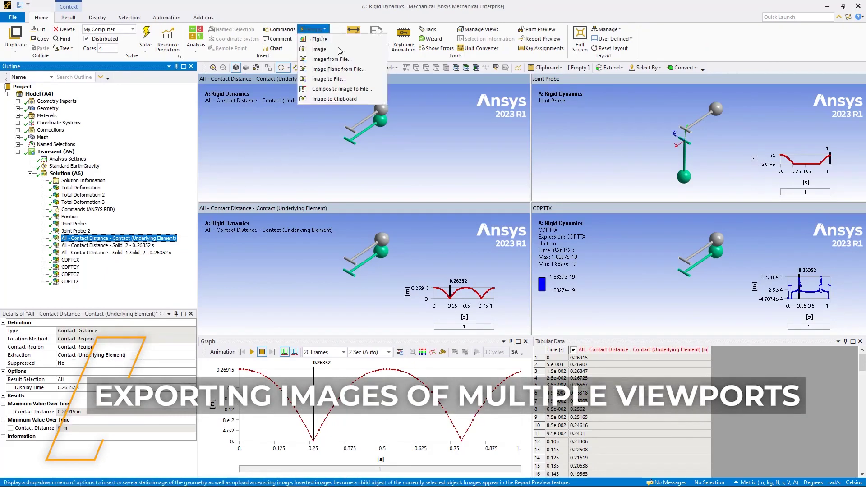
click(374, 89)
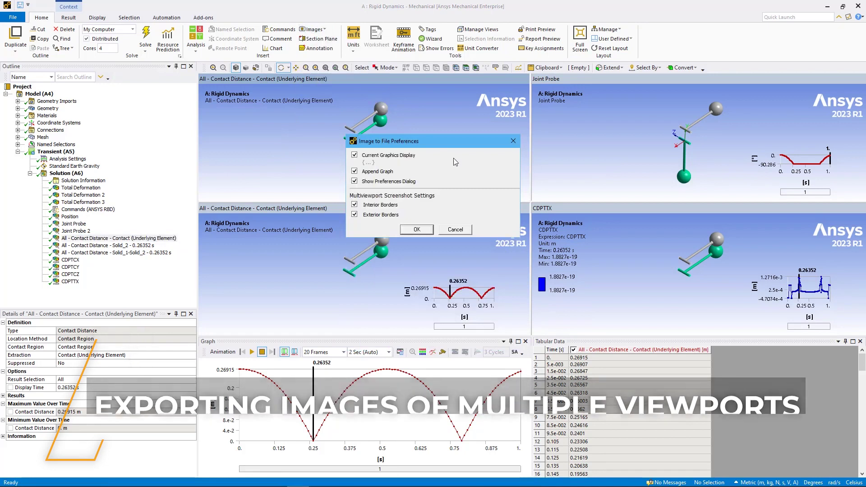
click(416, 229)
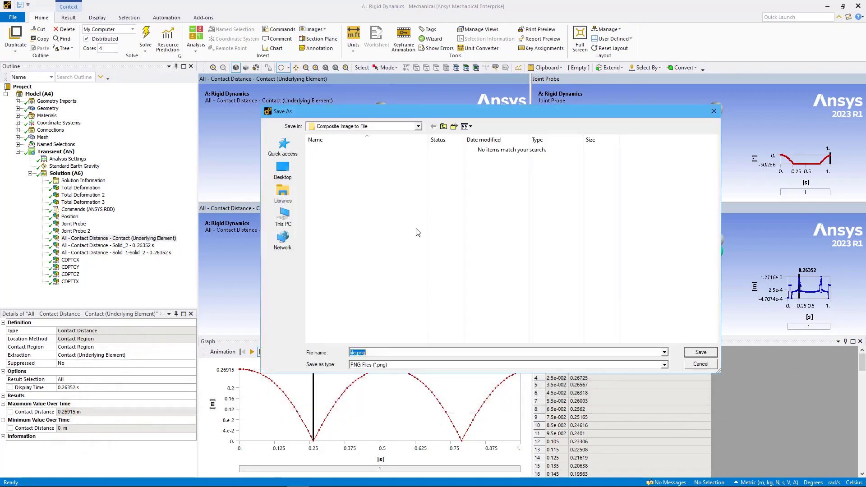
click(690, 353)
click(408, 293)
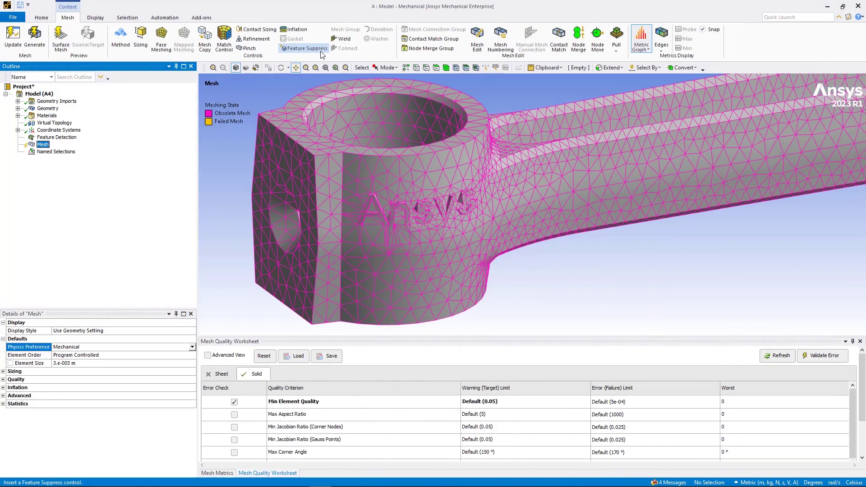
Insert a Feature Suppress mesh control scoped to the connecting rod body
click(322, 50)
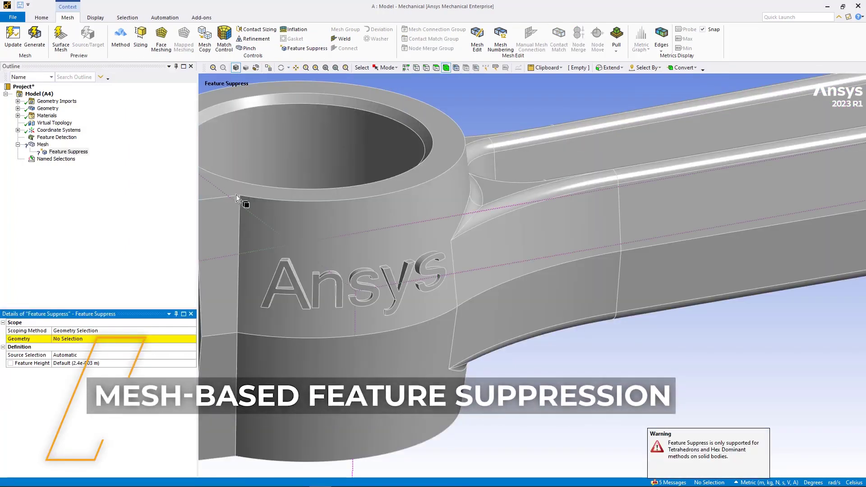
click(264, 204)
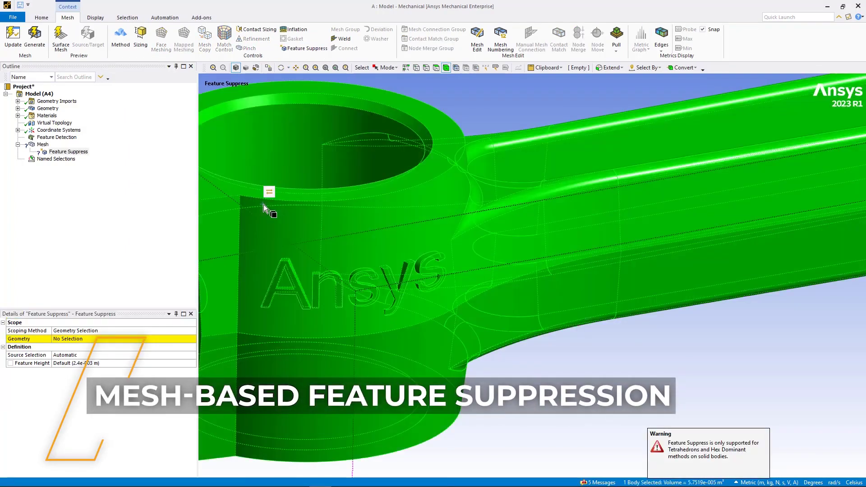
click(83, 340)
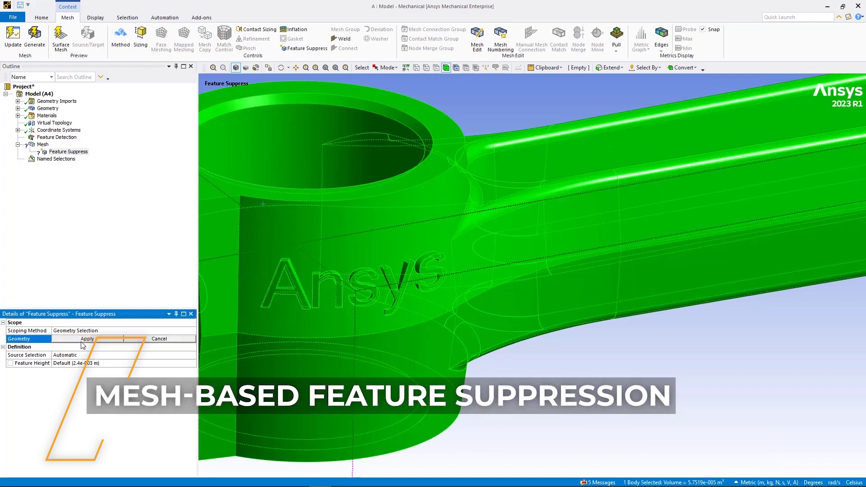
click(84, 339)
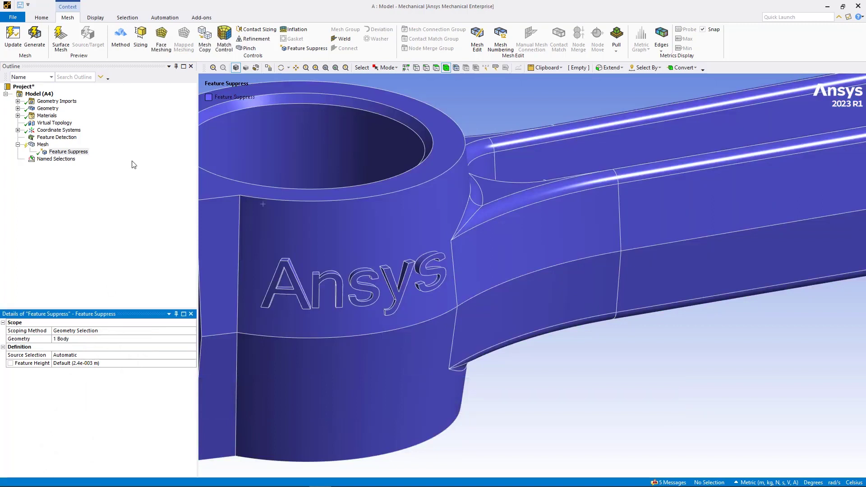
Highlight the Feature Suppress control's suppressible features, then regenerate the connecting rod mesh
right_click(85, 153)
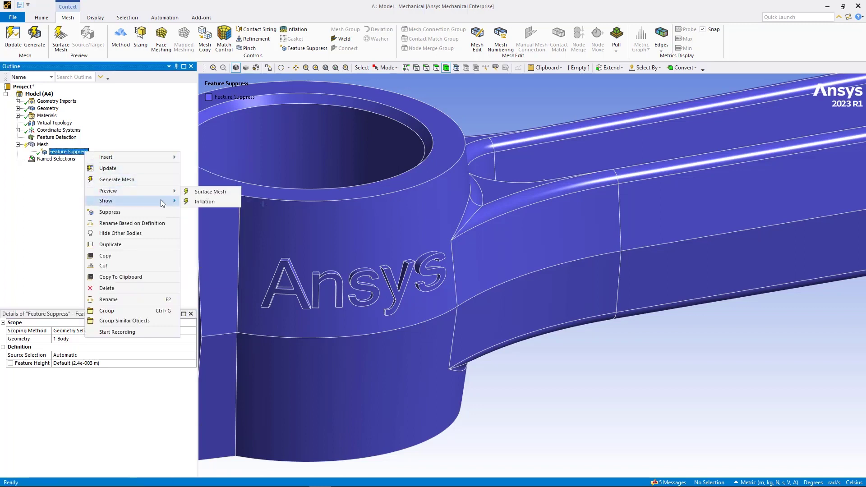
mouse_move(168, 204)
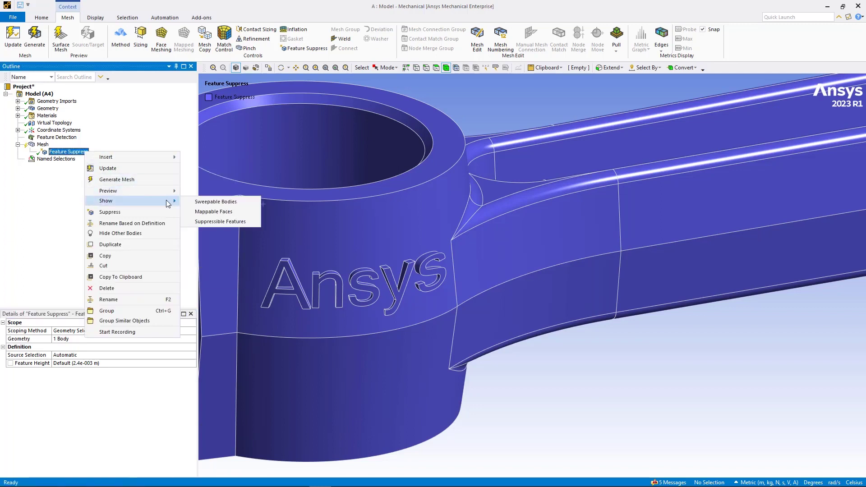
click(189, 224)
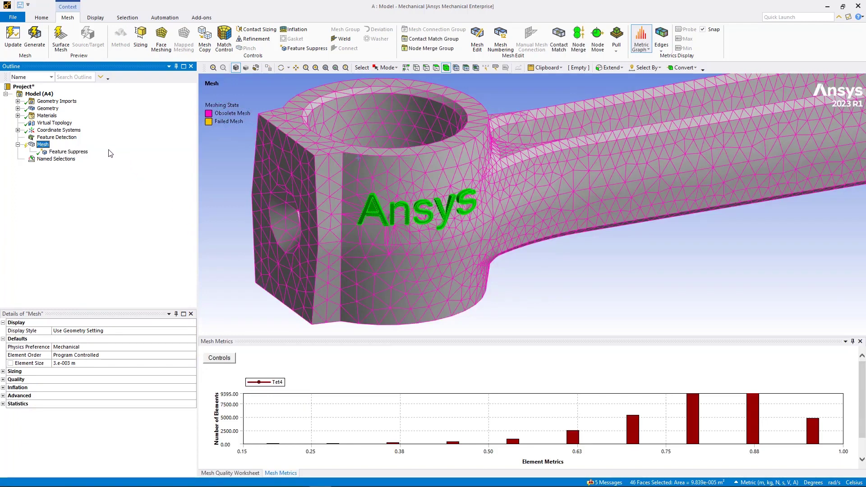
right_click(43, 147)
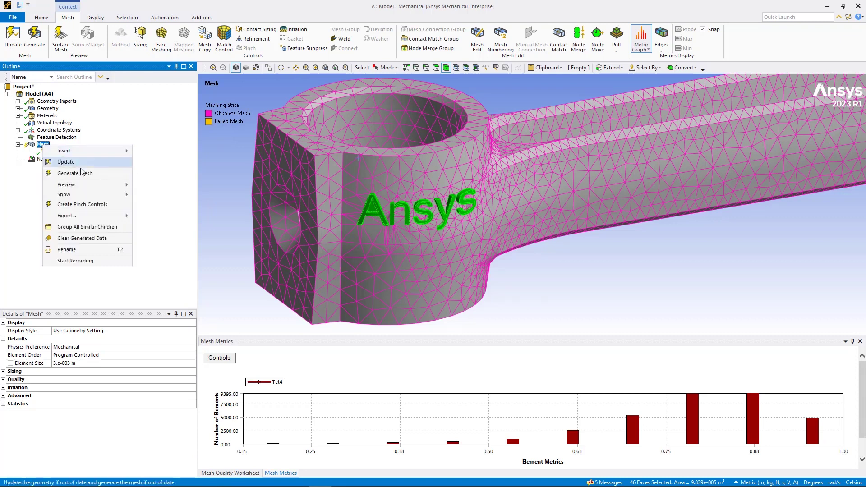
click(103, 174)
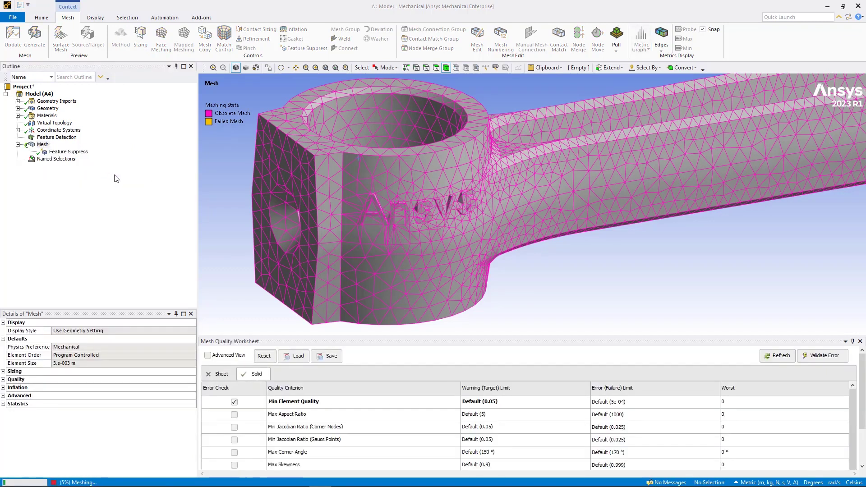